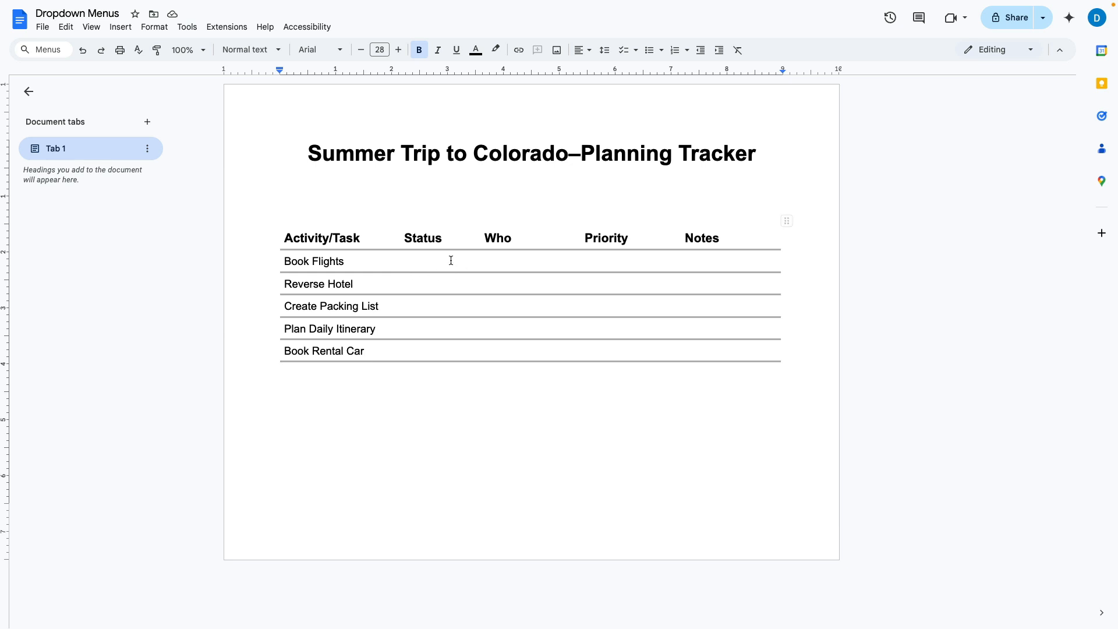
# Step: Insert the preset Project status dropdown in the Status cell of the Book Flights row
pyautogui.click(429, 264)
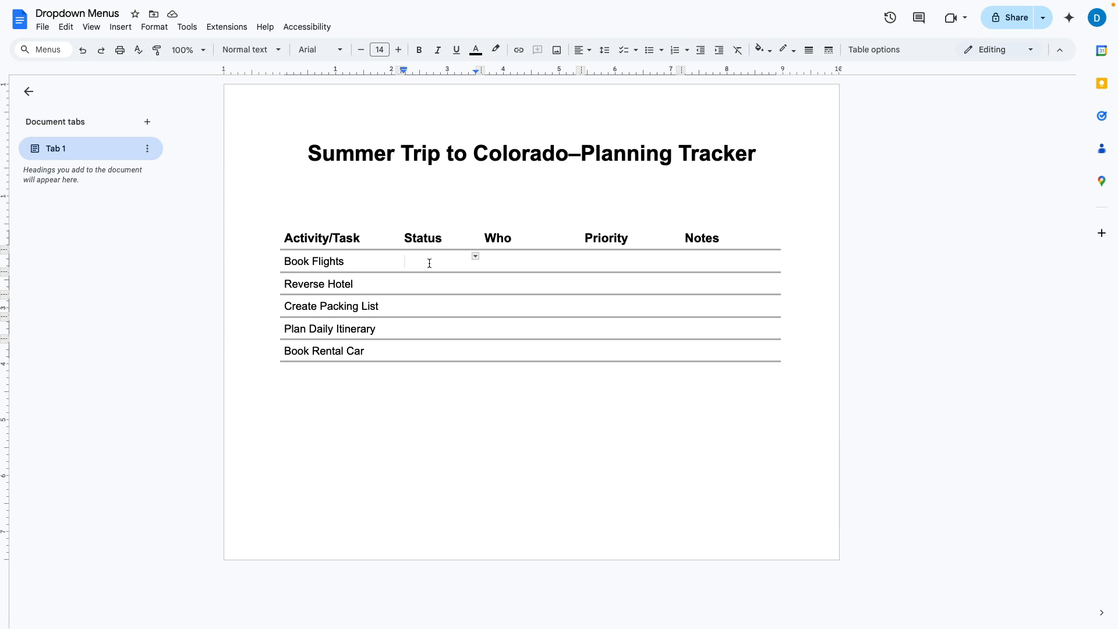
pyautogui.click(126, 33)
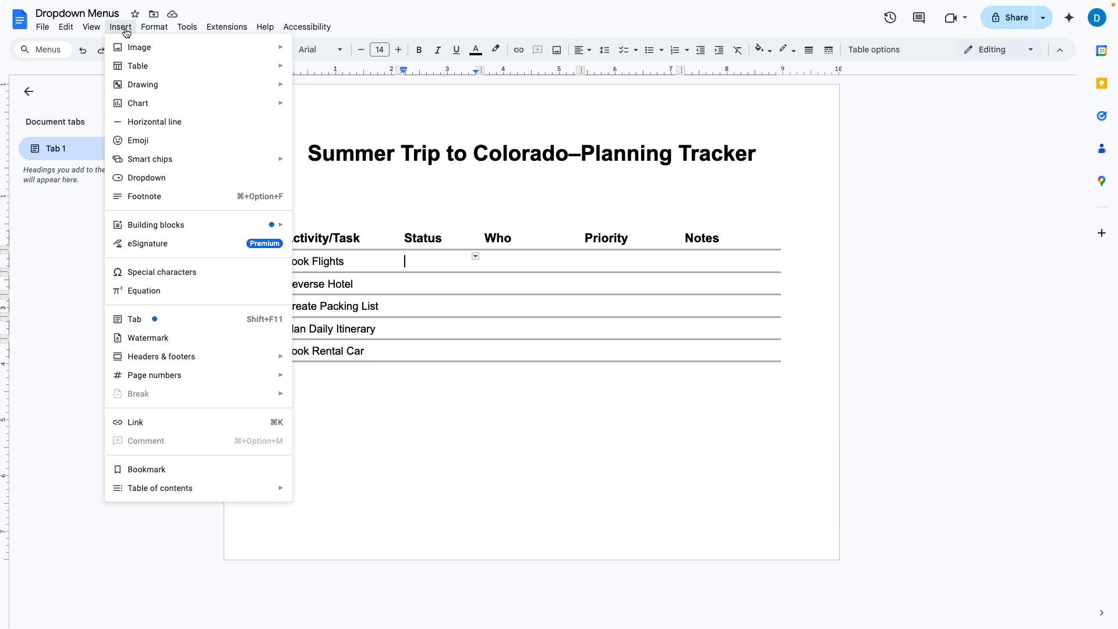
pyautogui.click(149, 178)
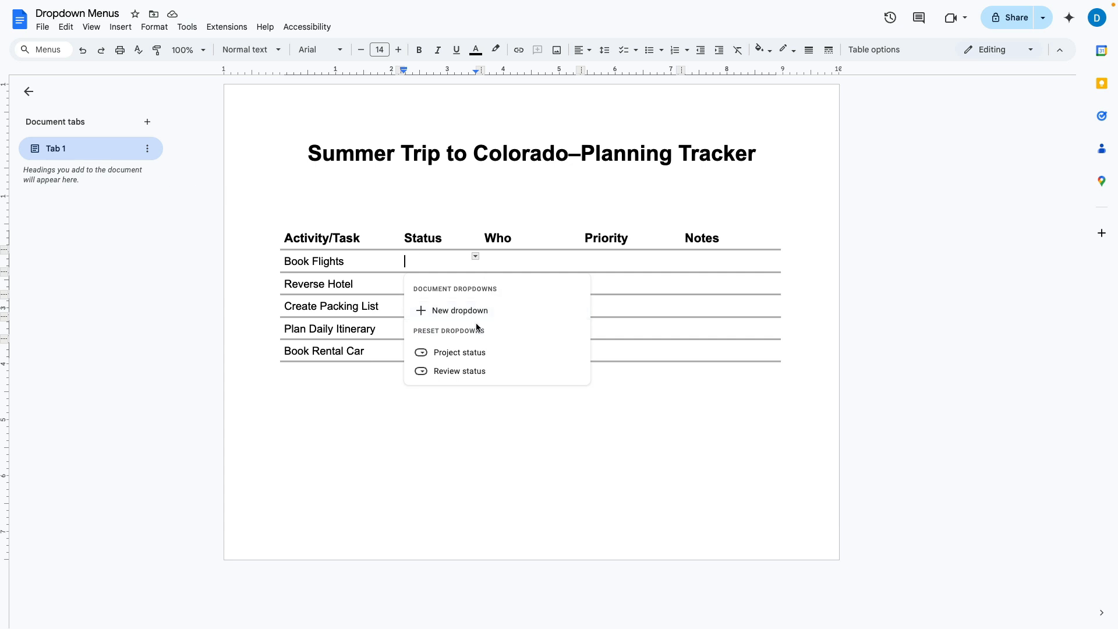
pyautogui.moveTo(485, 353)
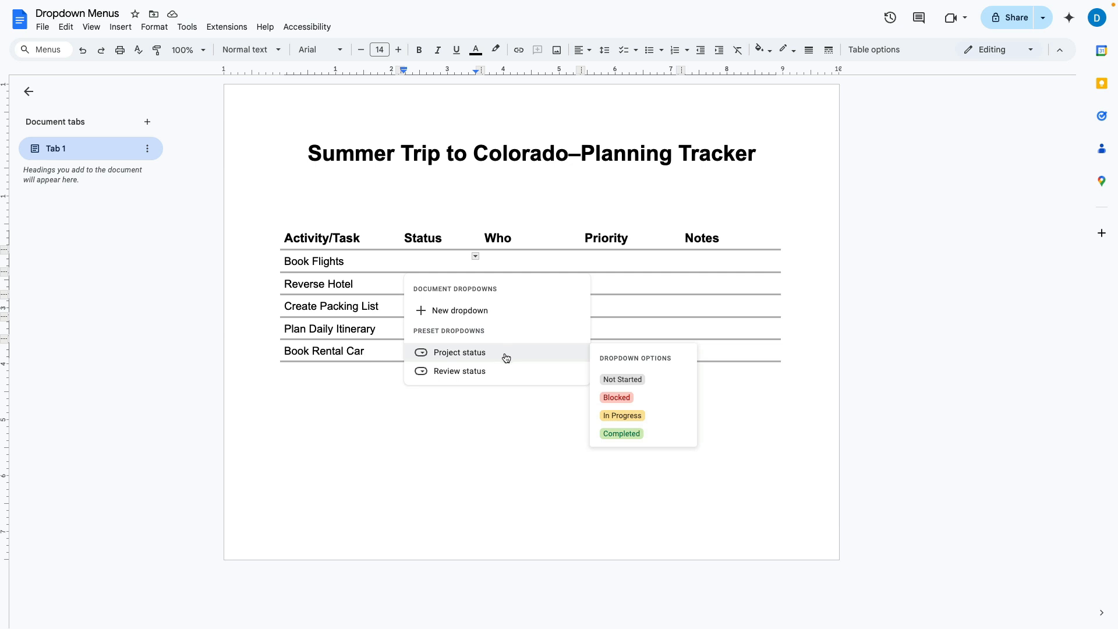
pyautogui.moveTo(507, 371)
pyautogui.click(507, 356)
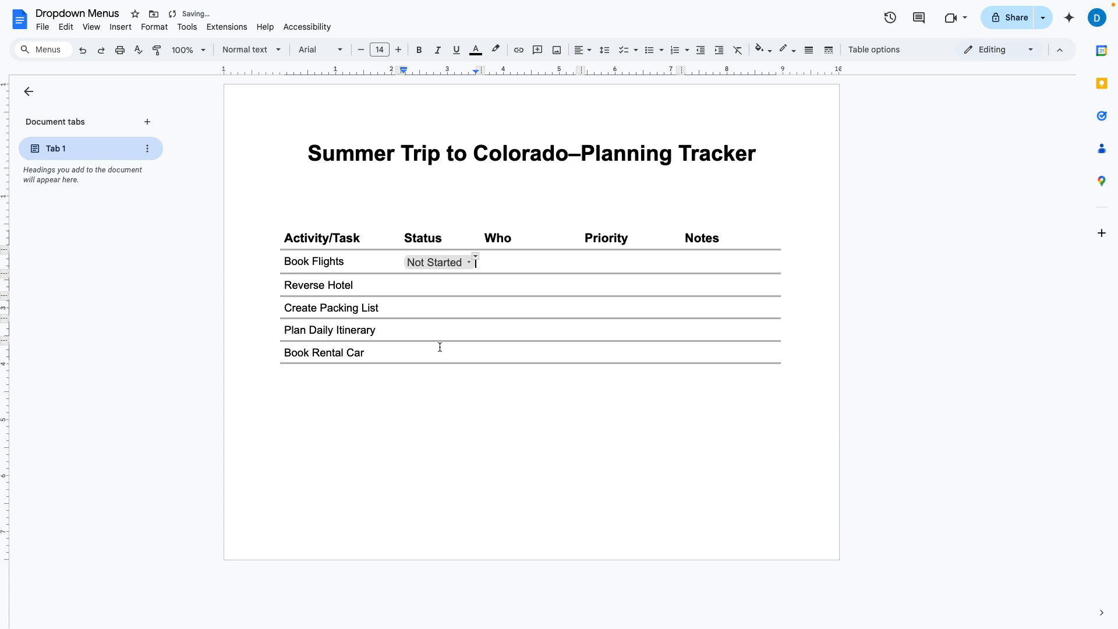
# Step: Try the Blocked option in the Book Flights dropdown, and undo both that choice and the dropdown's insertion
pyautogui.click(472, 262)
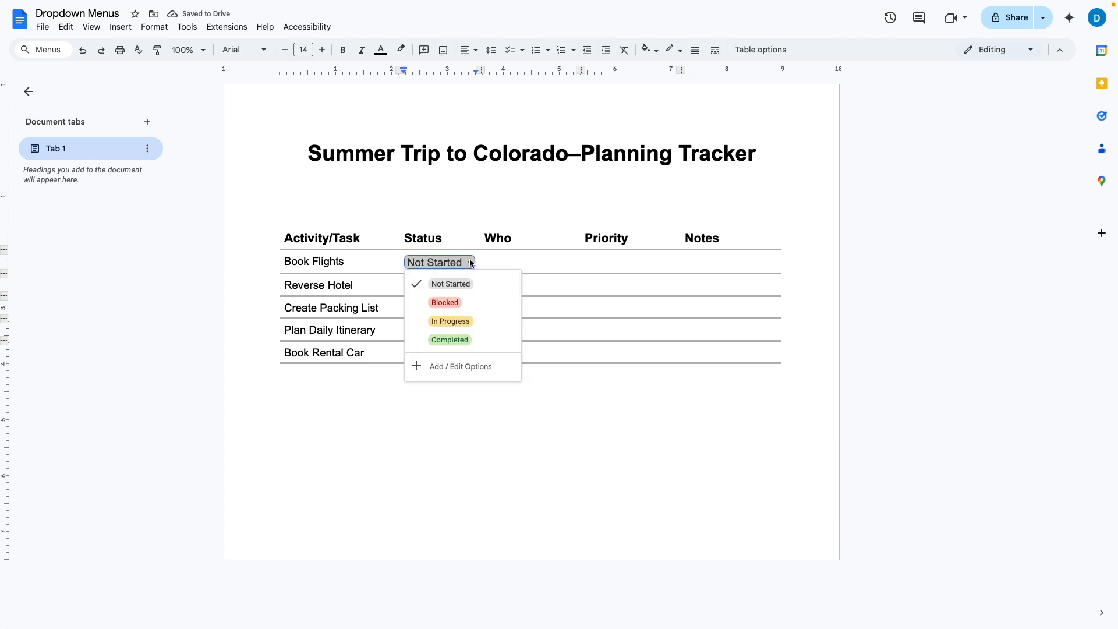
pyautogui.click(464, 303)
pyautogui.click(452, 263)
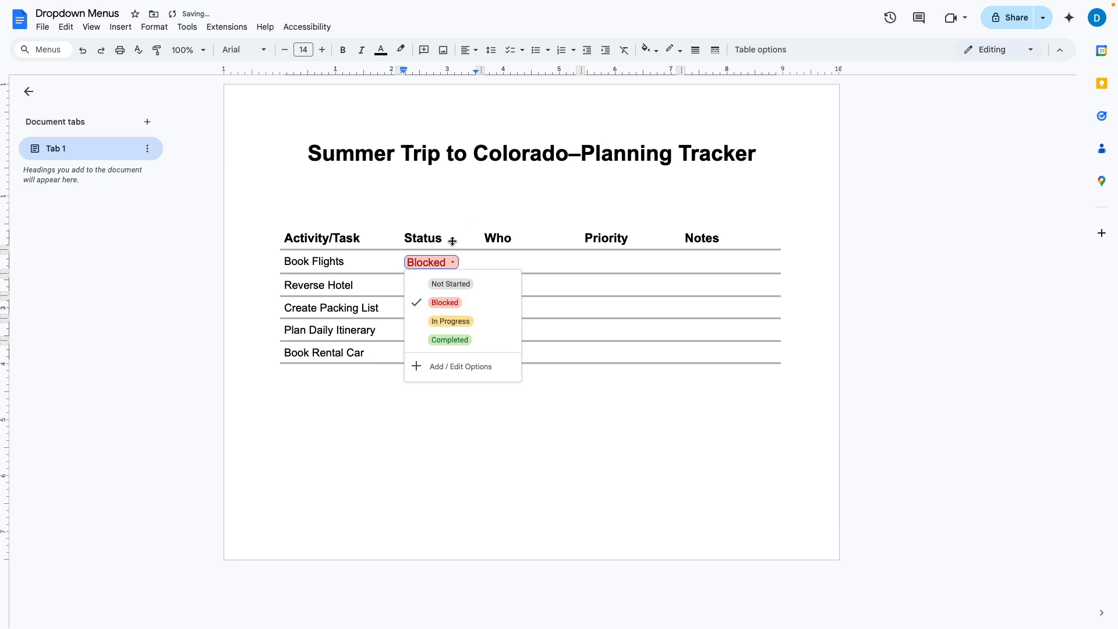
pyautogui.hotkey('ctrl', 'z')
pyautogui.hotkey('ctrl', 'z')
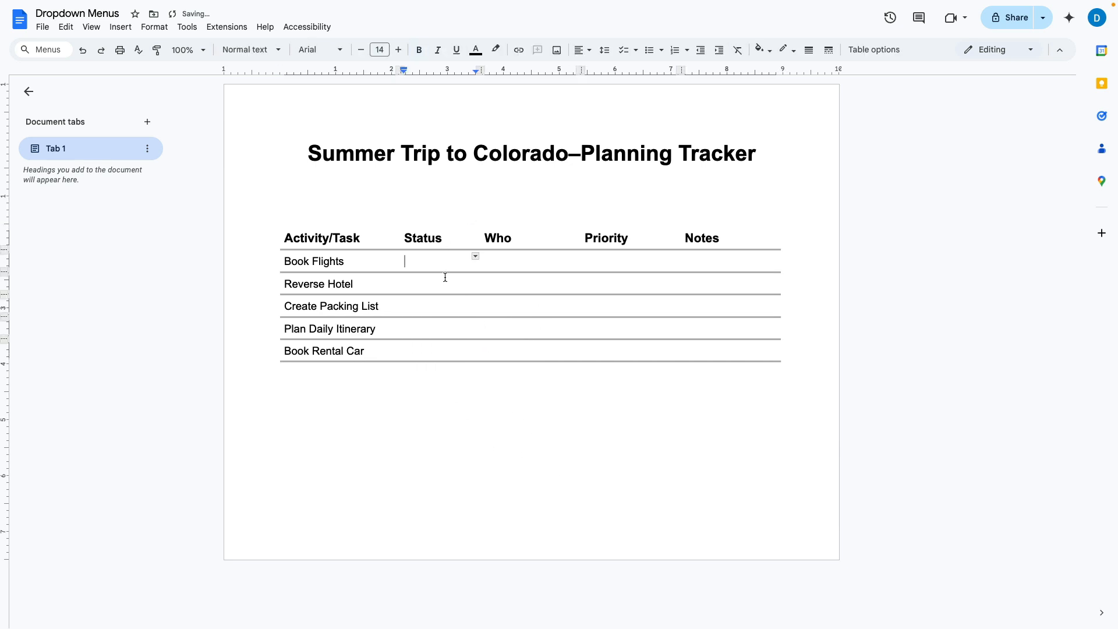
# Step: Create a new custom dropdown in the Book Flights Status cell, naming its first two options Not Started and In Progress
pyautogui.click(119, 28)
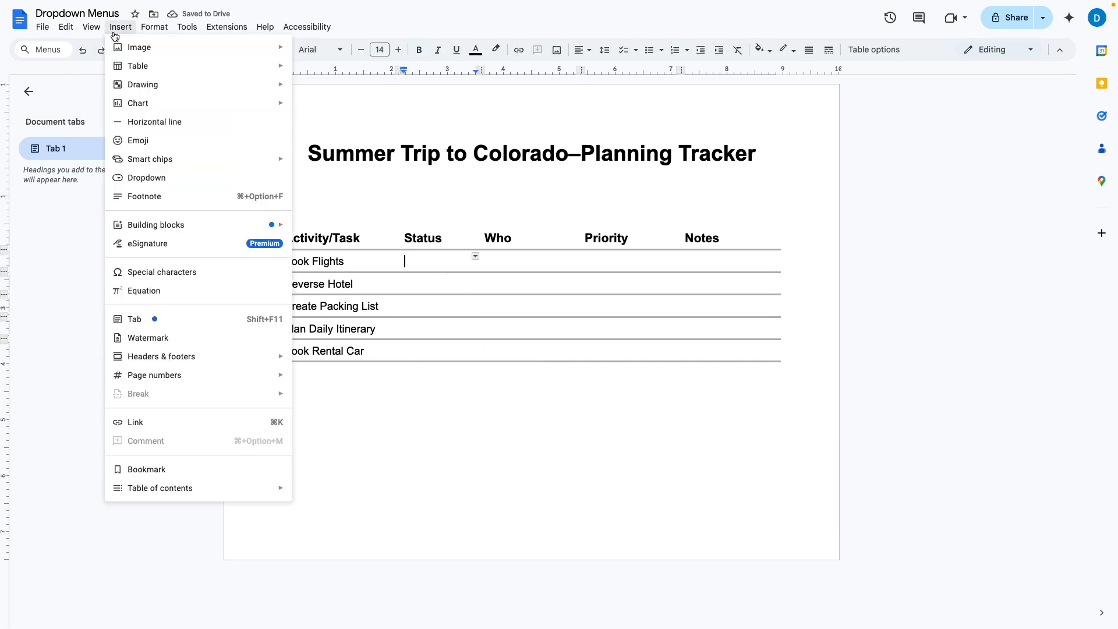
pyautogui.click(150, 179)
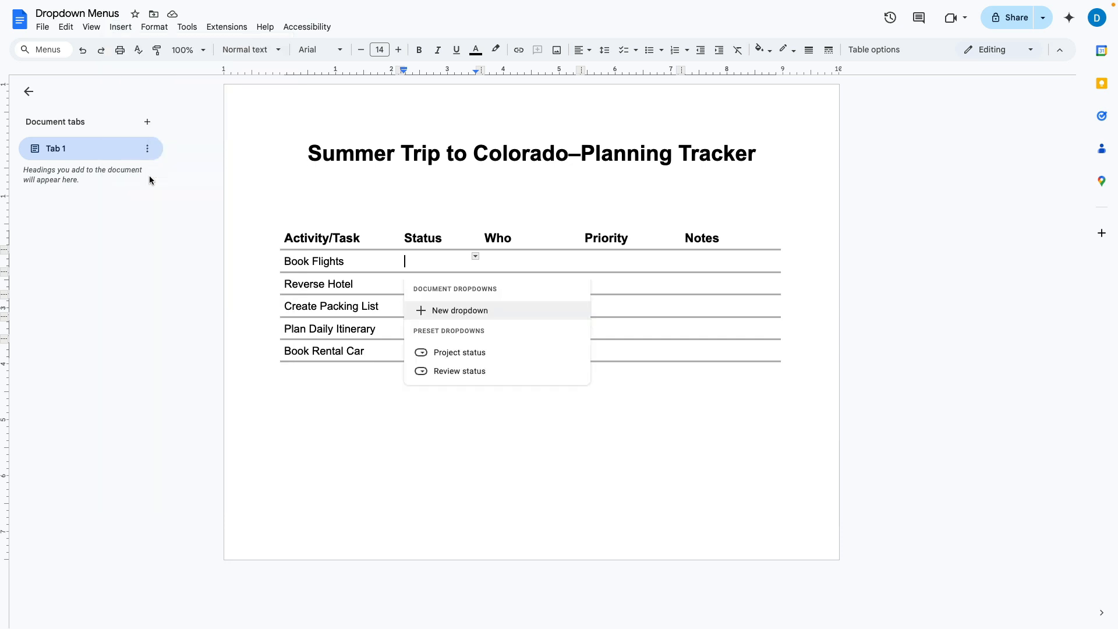
pyautogui.click(444, 309)
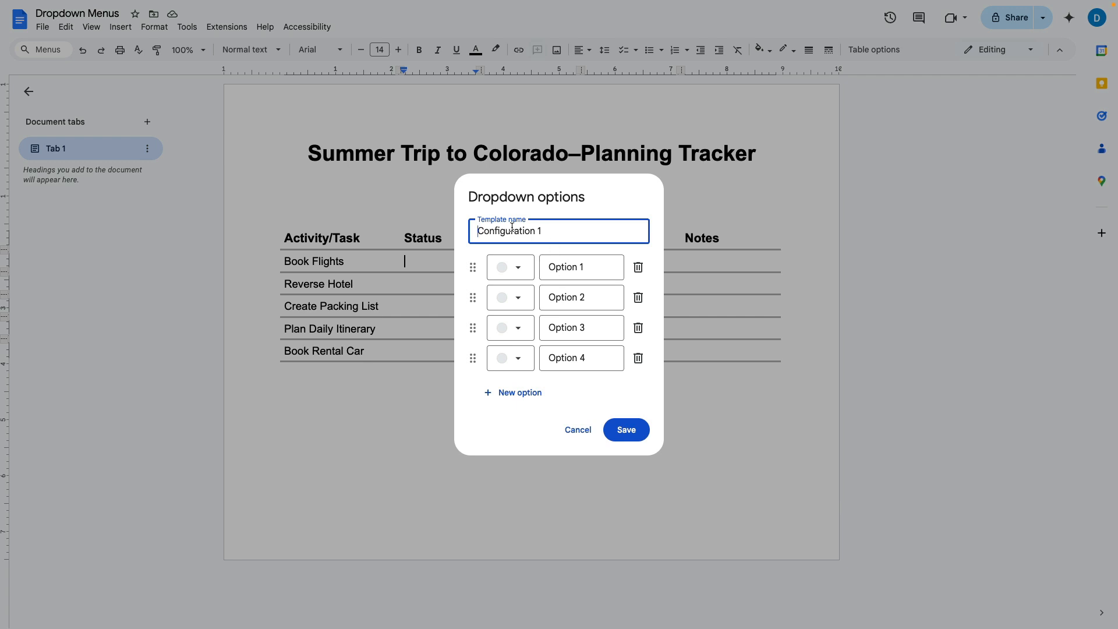
pyautogui.click(561, 265)
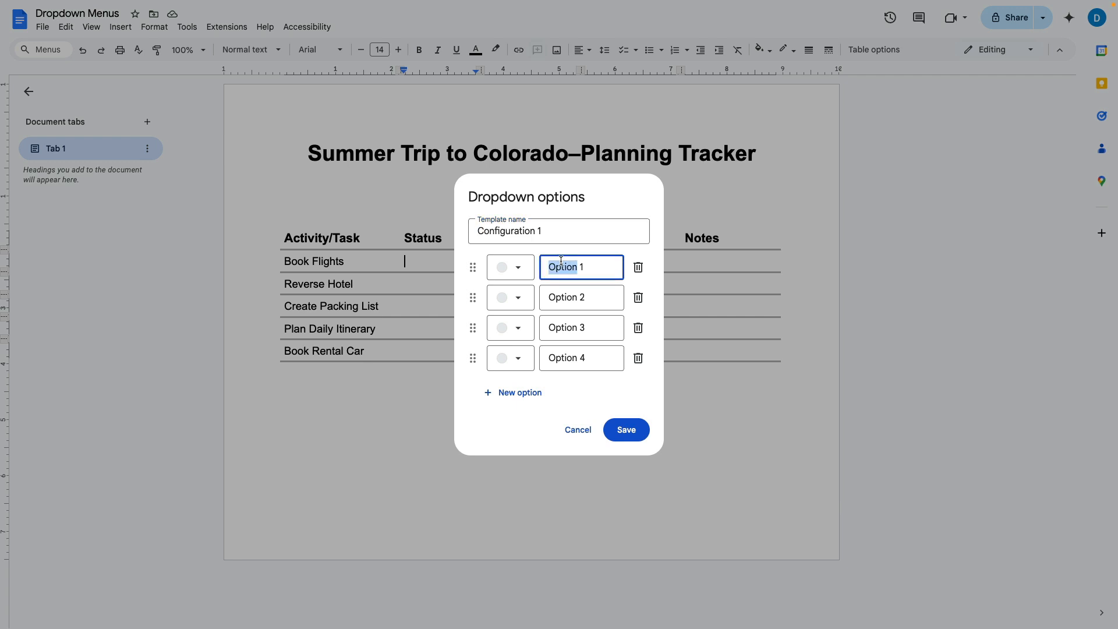
pyautogui.click(561, 295)
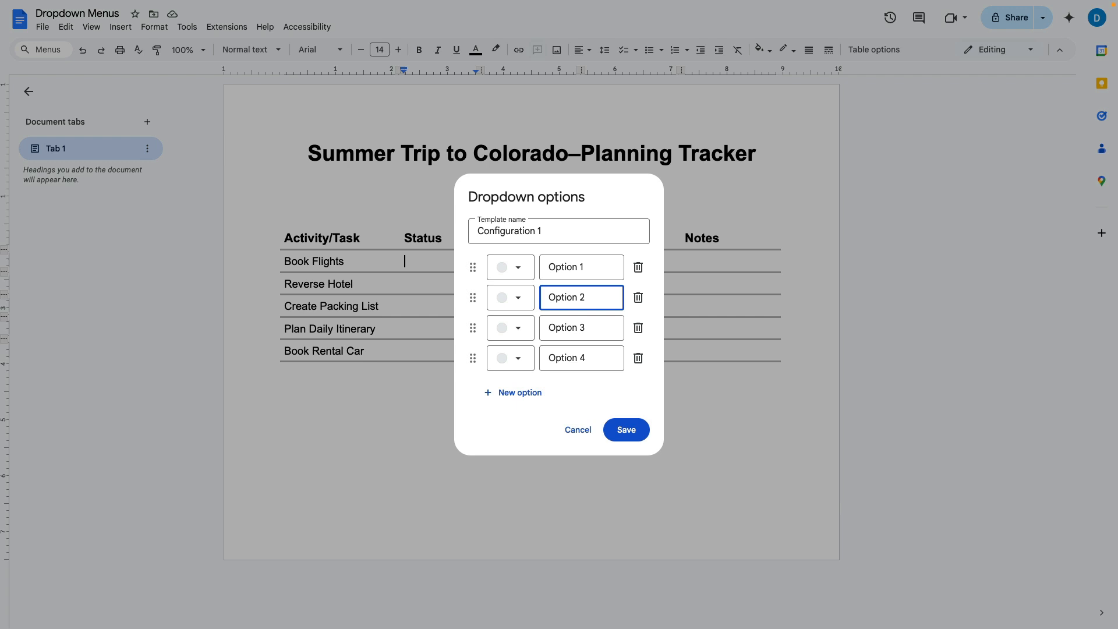
pyautogui.click(574, 266)
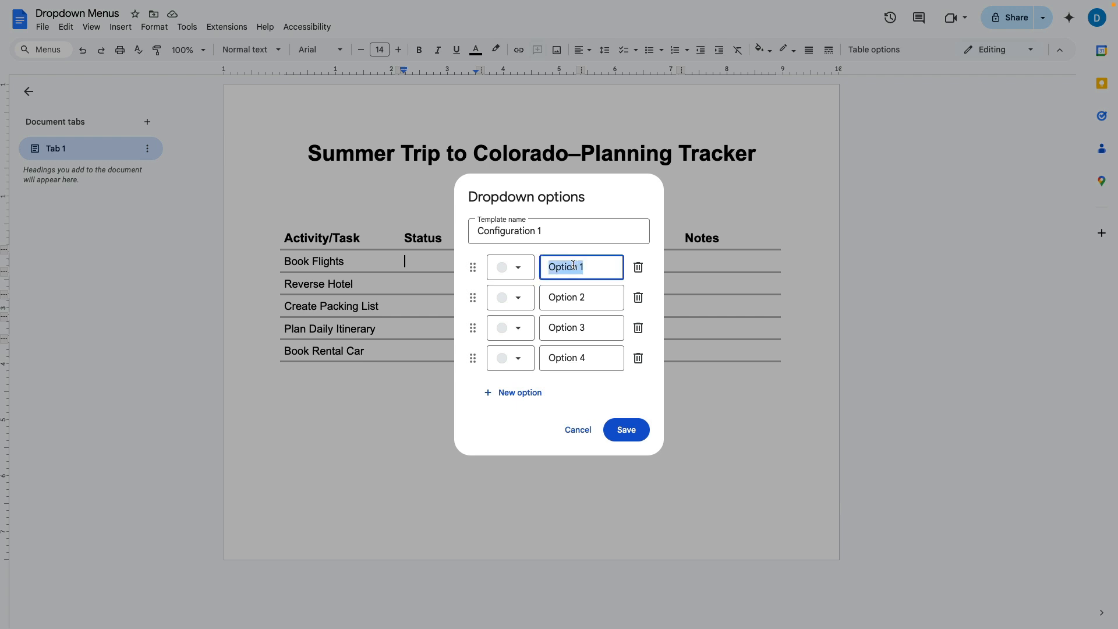
pyautogui.write('Not tStarted')
pyautogui.press('Tab')
pyautogui.write('In Progress')
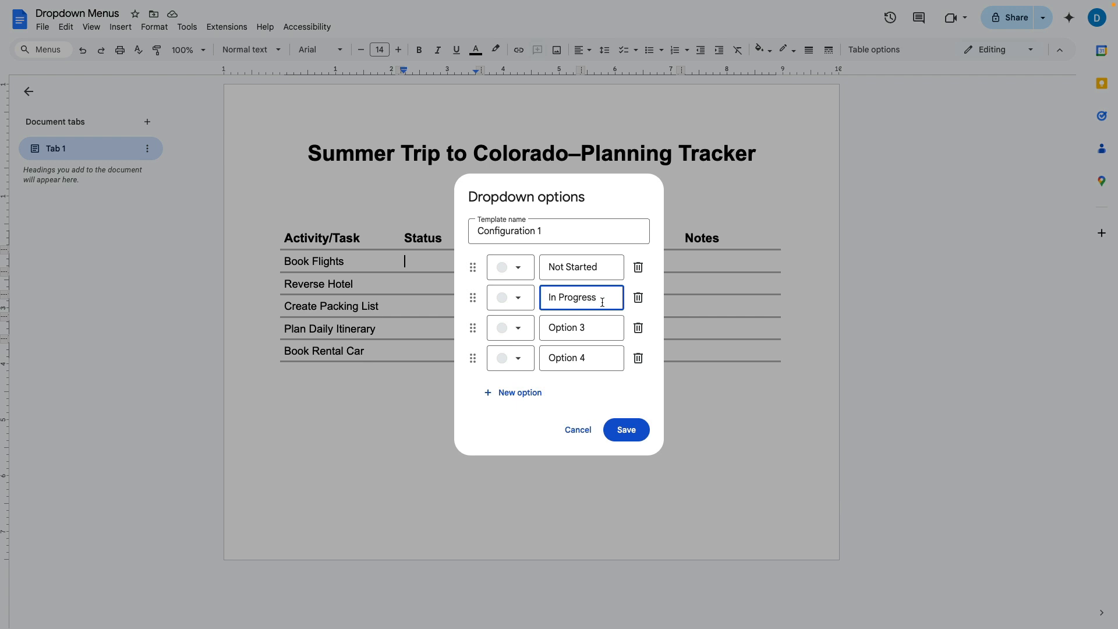
# Step: Rename the third dropdown option as Done
pyautogui.click(571, 332)
pyautogui.doubleClick(571, 332)
pyautogui.tripleClick(572, 333)
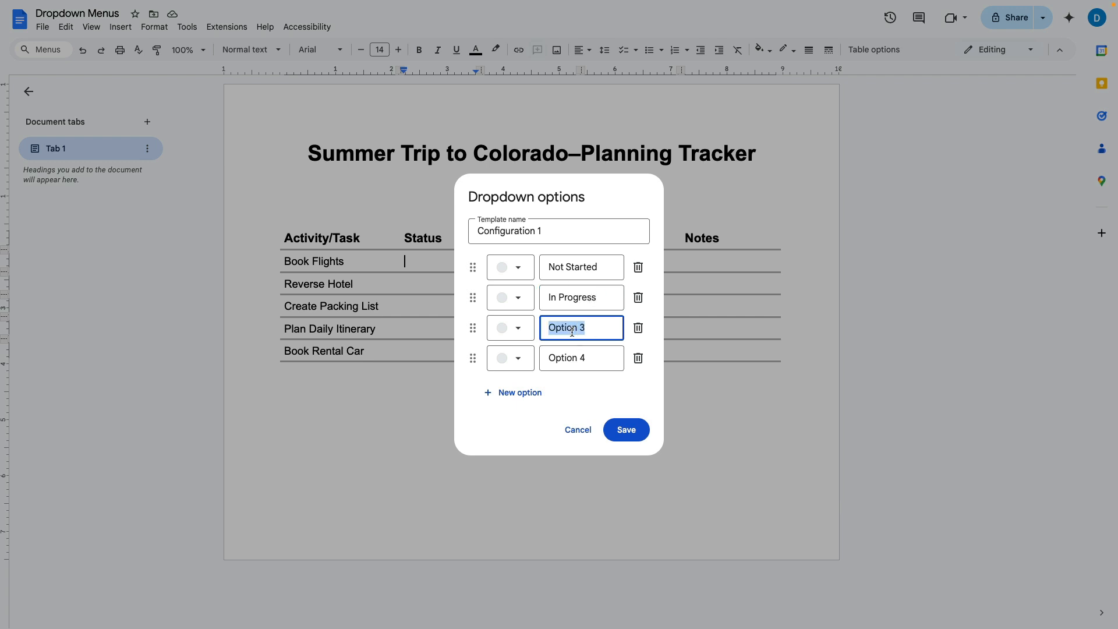
pyautogui.write('Done')
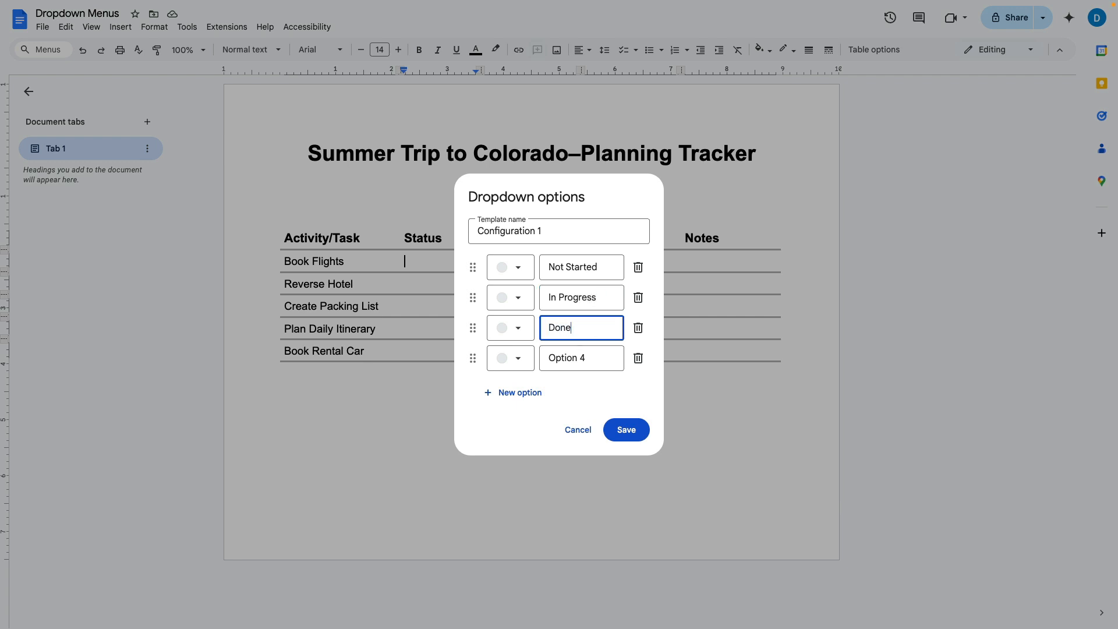
# Step: Give the Not Started option the default light red background colour
pyautogui.click(518, 269)
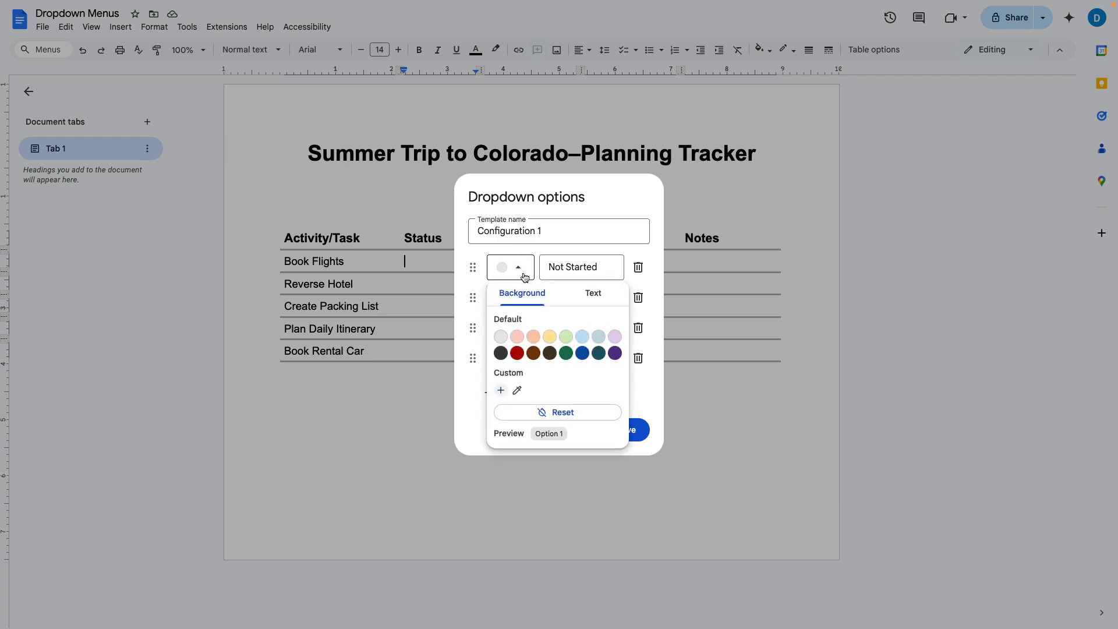
pyautogui.click(516, 353)
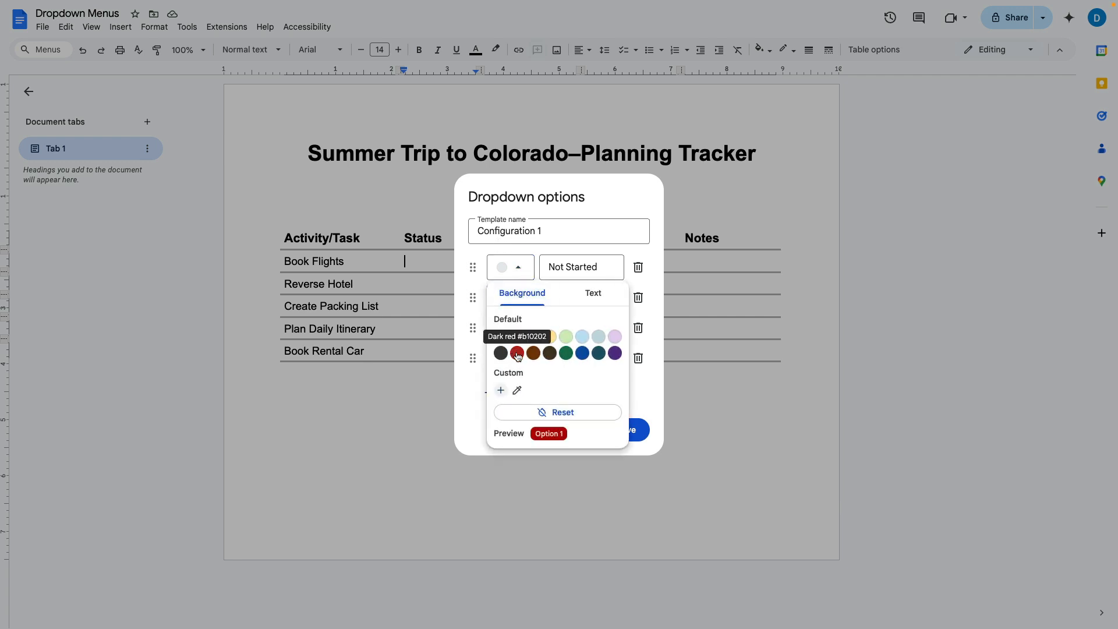
pyautogui.click(501, 390)
pyautogui.click(546, 537)
pyautogui.click(593, 302)
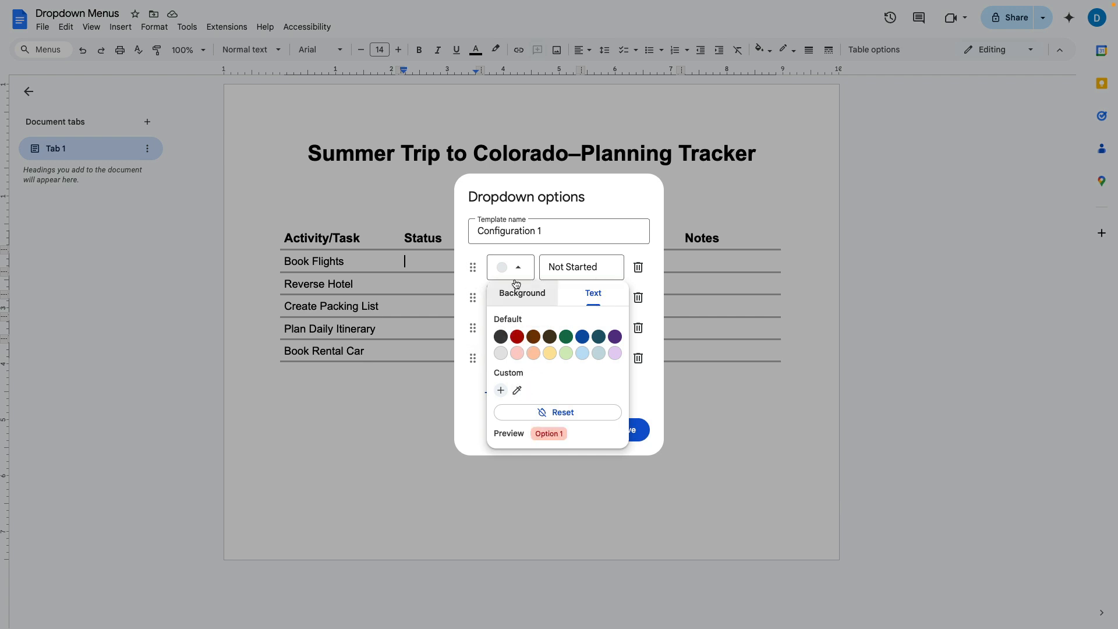
pyautogui.click(515, 301)
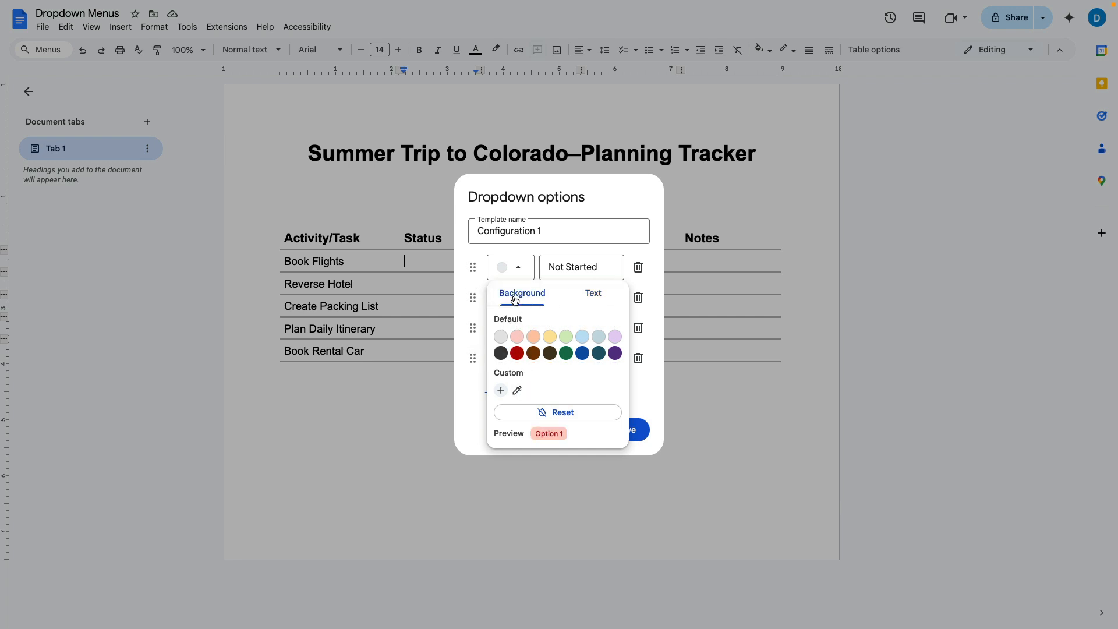
pyautogui.click(516, 337)
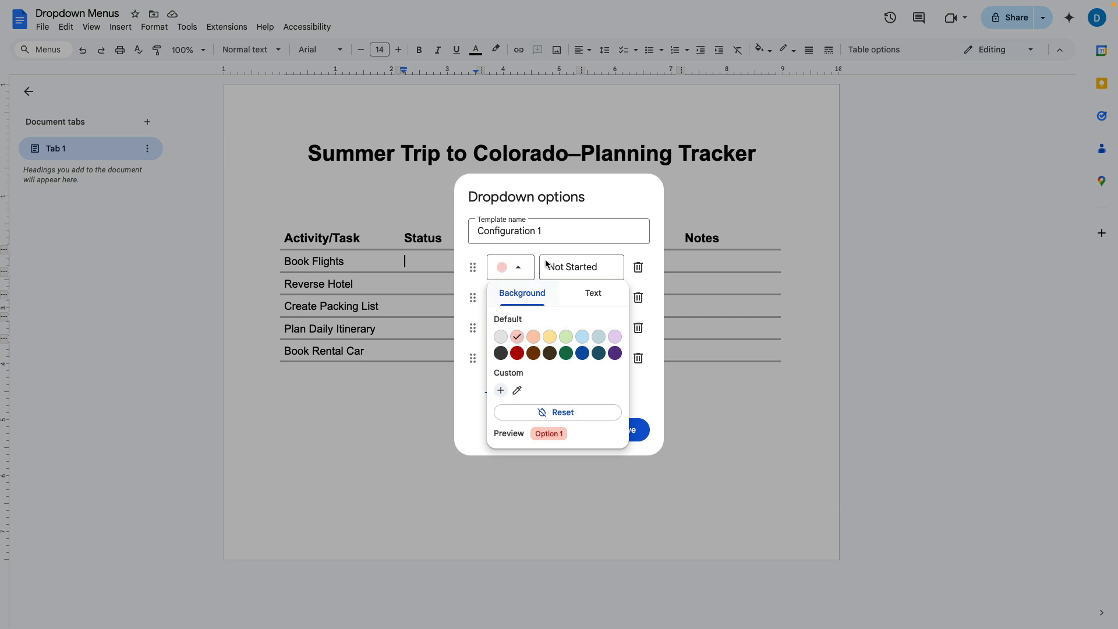
# Step: Give the In Progress option the default light yellow background colour
pyautogui.click(510, 297)
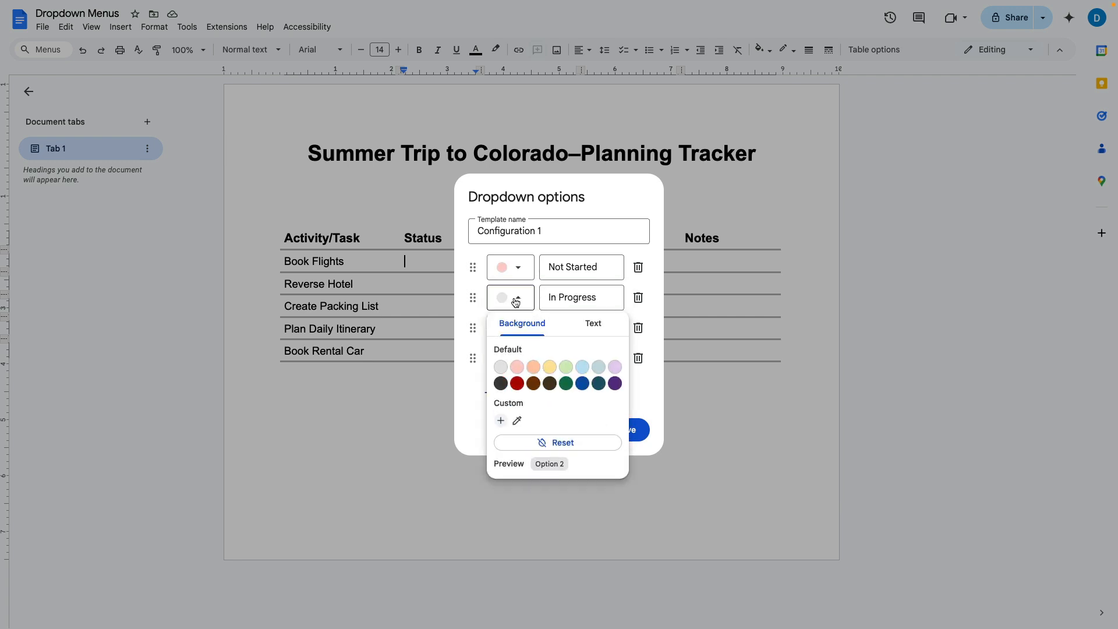
pyautogui.click(550, 366)
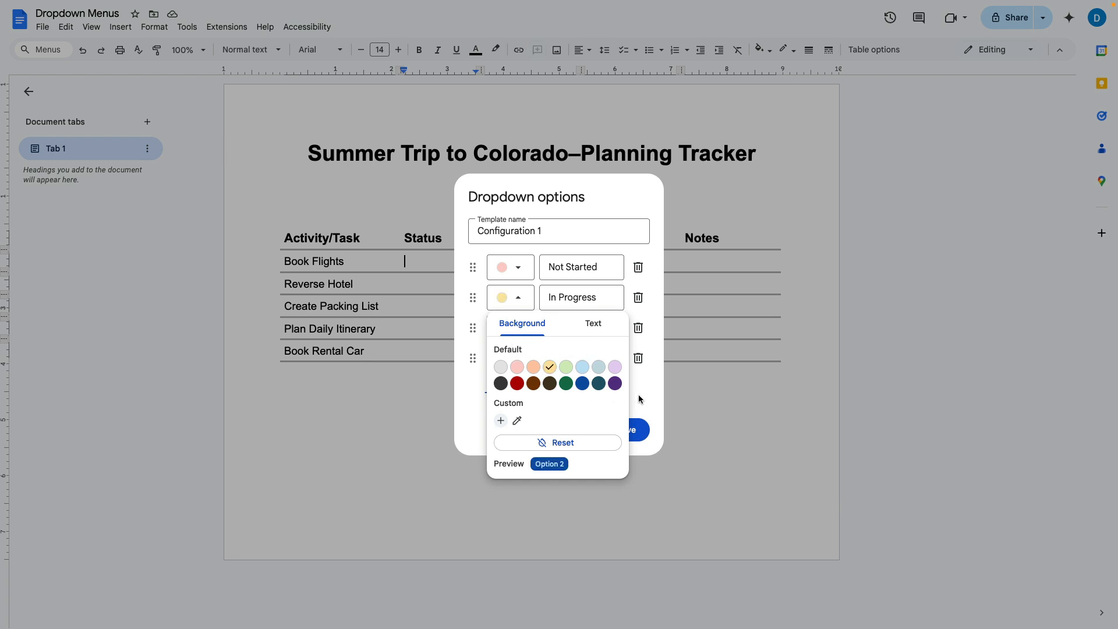
pyautogui.click(634, 393)
# Step: Give the Done option a light green background colour and delete the unused fourth option
pyautogui.click(517, 328)
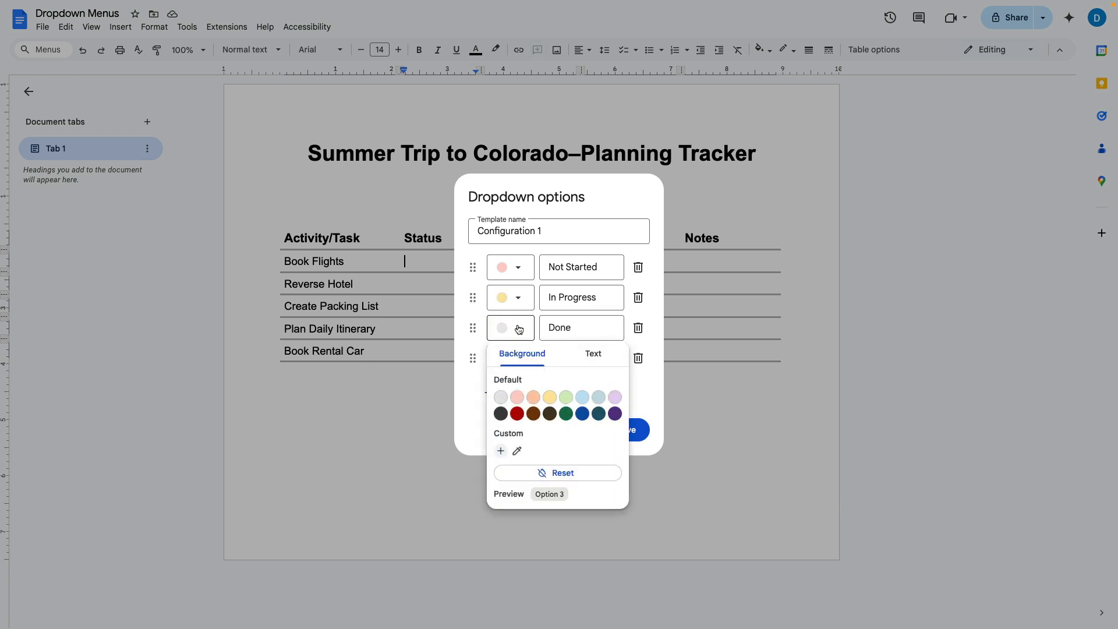
pyautogui.click(565, 399)
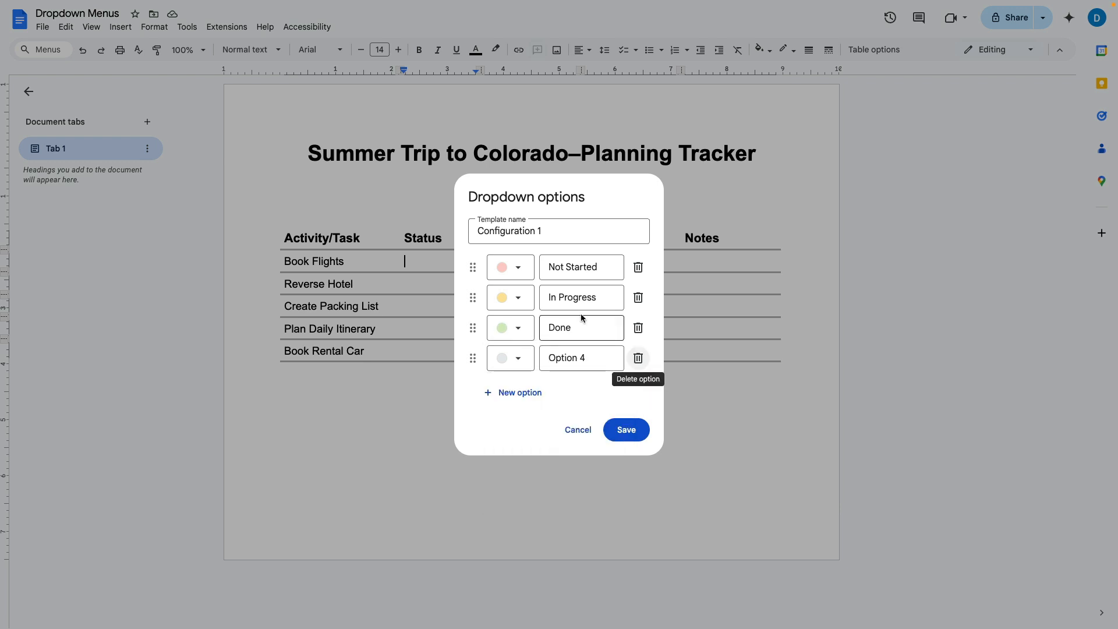
pyautogui.click(638, 359)
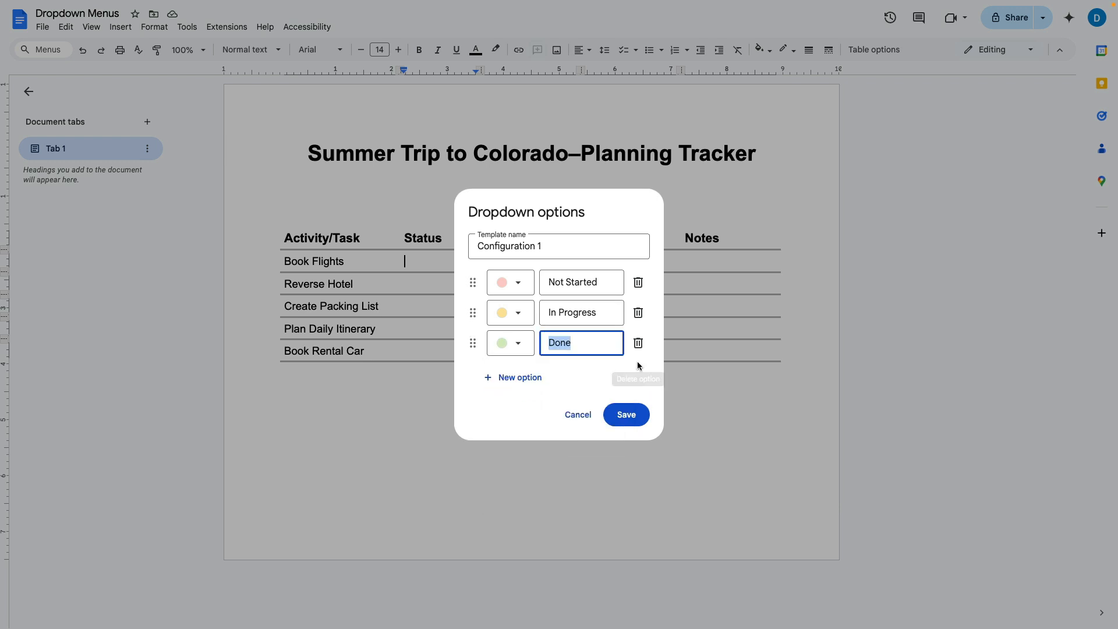
# Step: Try adding three extra options to the dropdown and delete them again
pyautogui.click(520, 377)
pyautogui.click(519, 392)
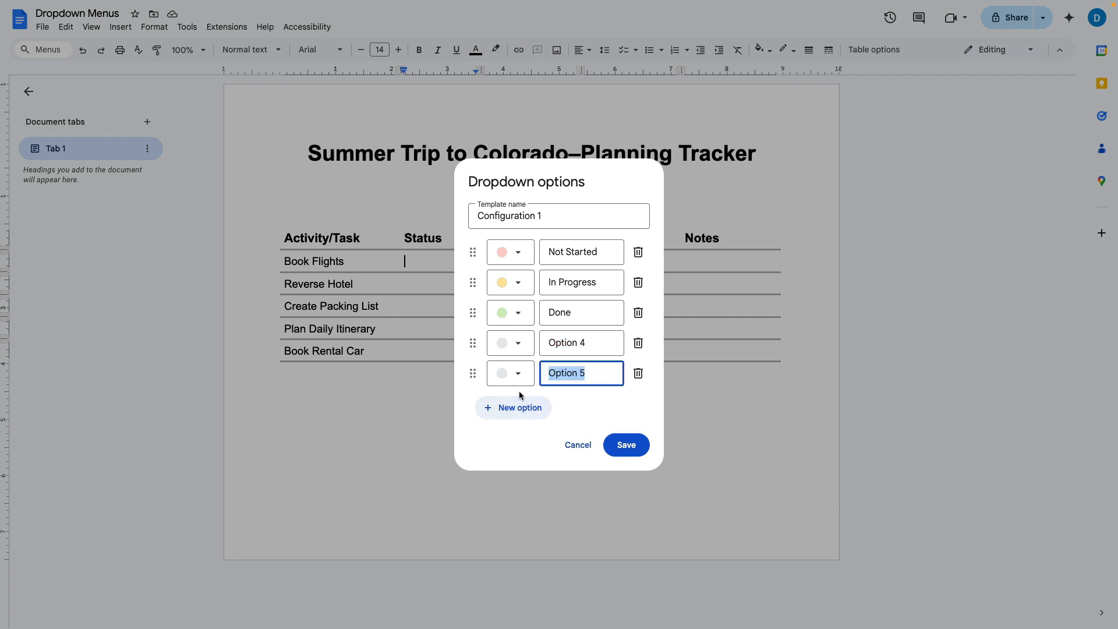
pyautogui.click(518, 408)
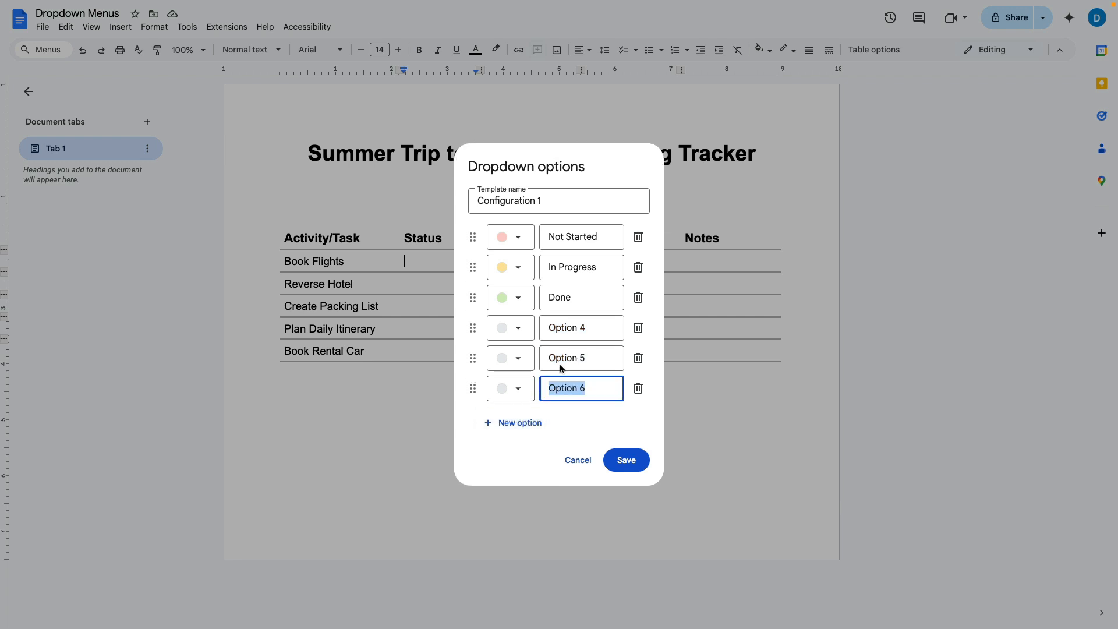
pyautogui.click(638, 389)
pyautogui.click(639, 373)
pyautogui.click(639, 358)
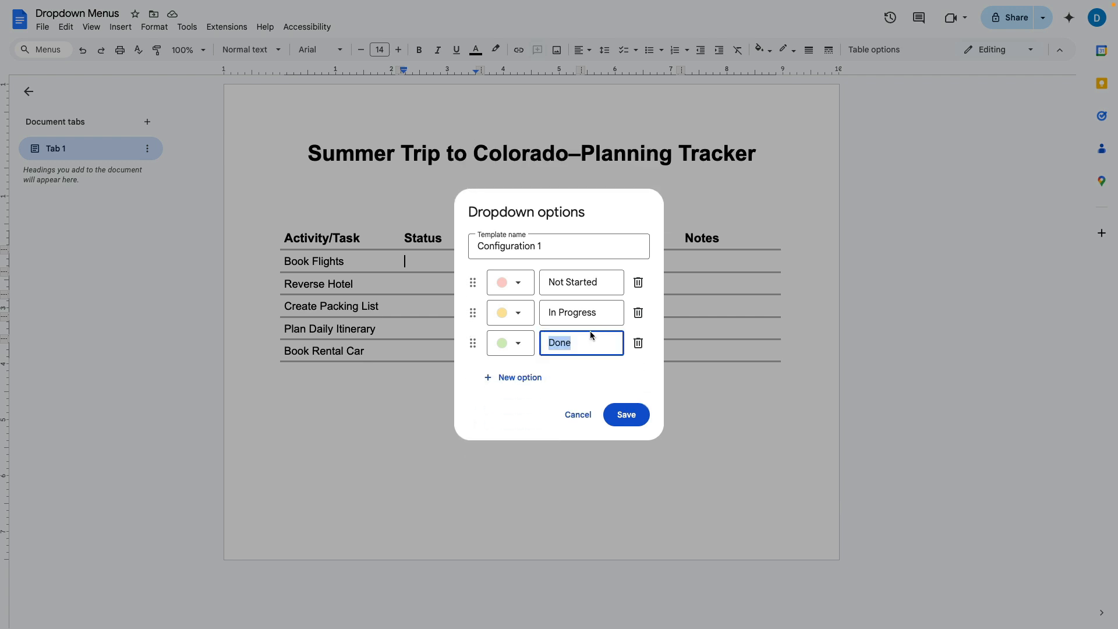
# Step: Save the custom dropdown options to place the dropdown in the Book Flights Status cell
pyautogui.click(627, 415)
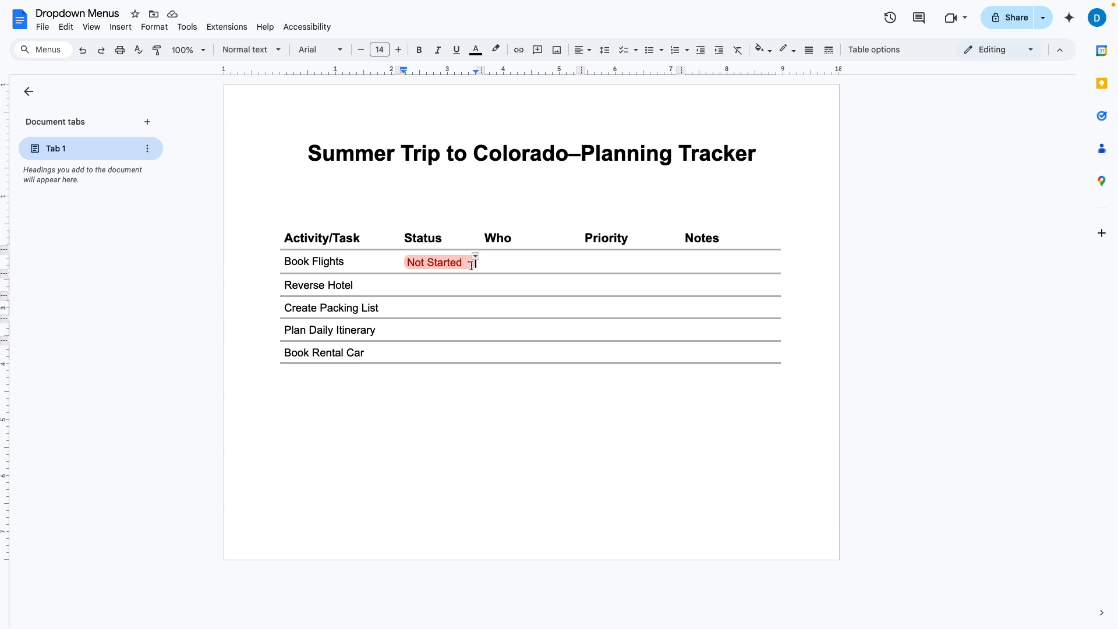
# Step: Try larger and smaller text on the Book Flights status dropdown, ending with font size 13
pyautogui.click(401, 259)
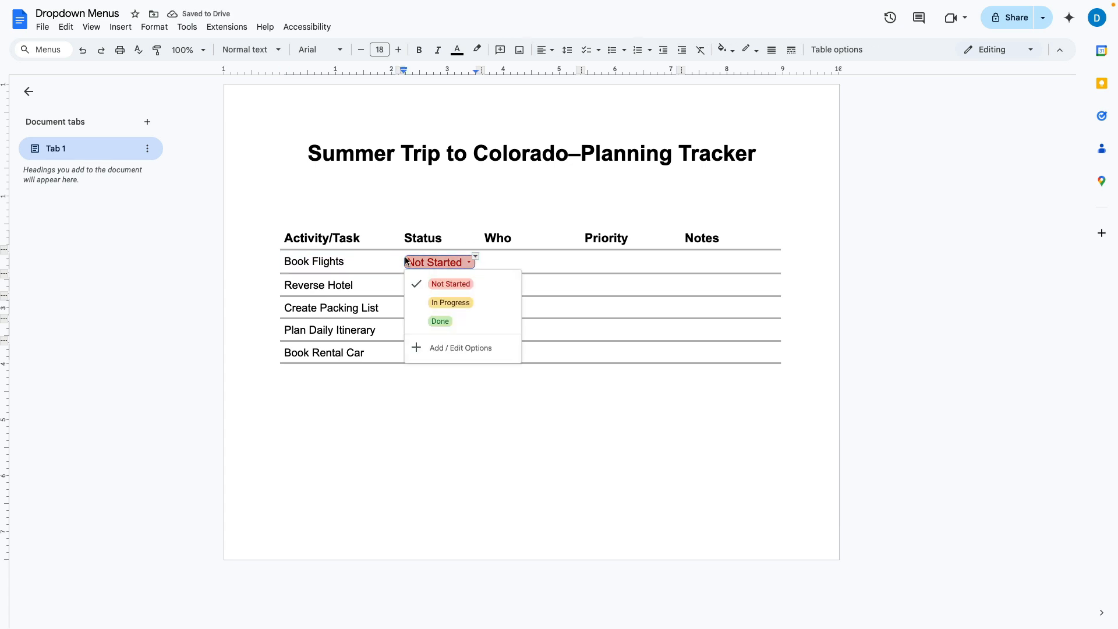
pyautogui.click(399, 54)
pyautogui.click(399, 53)
pyautogui.click(399, 54)
pyautogui.click(399, 54)
pyautogui.click(399, 53)
pyautogui.click(363, 55)
pyautogui.click(363, 54)
pyautogui.click(364, 54)
pyautogui.click(361, 50)
pyautogui.click(361, 50)
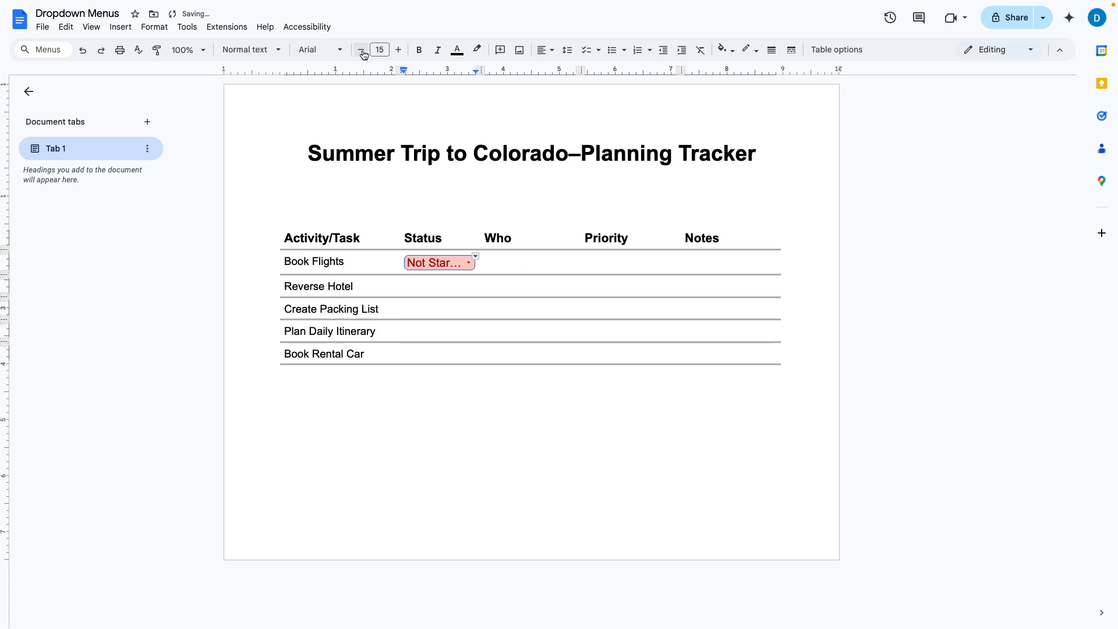
pyautogui.click(361, 50)
pyautogui.click(361, 50)
pyautogui.click(361, 50)
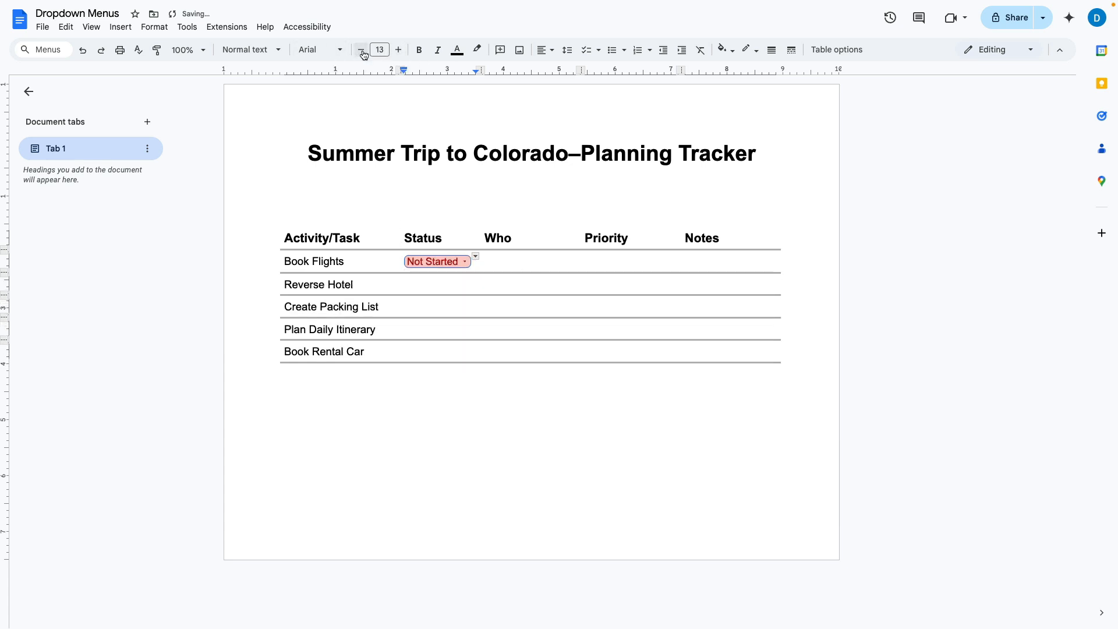
# Step: Try italic on the Book Flights status dropdown's text, switch it off again and deselect the dropdown
pyautogui.click(438, 51)
pyautogui.click(438, 51)
pyautogui.click(438, 51)
pyautogui.click(438, 51)
pyautogui.click(411, 261)
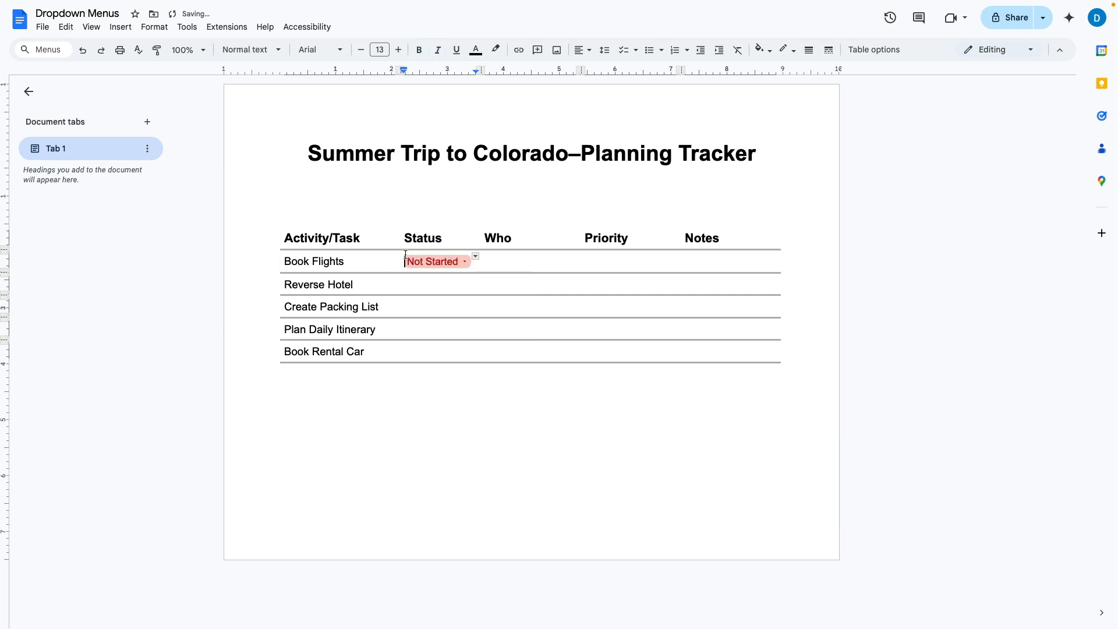
# Step: Copy the Book Flights status dropdown into the Status cells of the Reverse Hotel, Create Packing List, Plan Daily Itinerary and Book Rental Car rows
pyautogui.tripleClick(477, 264)
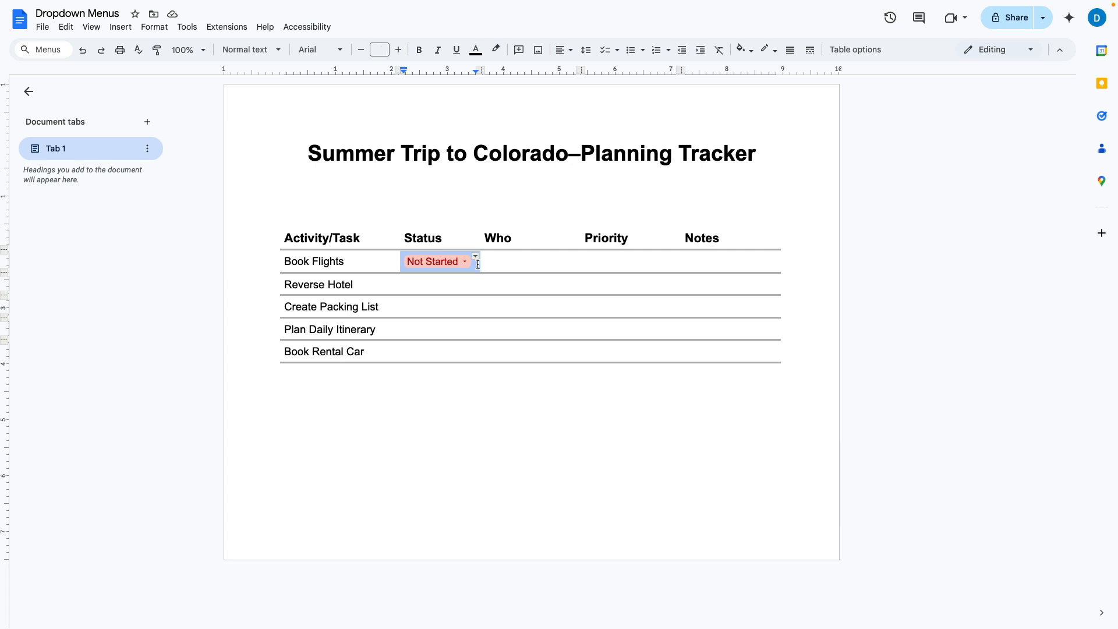
pyautogui.hotkey('ctrl', 'c')
pyautogui.click(436, 285)
pyautogui.hotkey('ctrl', 'v')
pyautogui.click(425, 310)
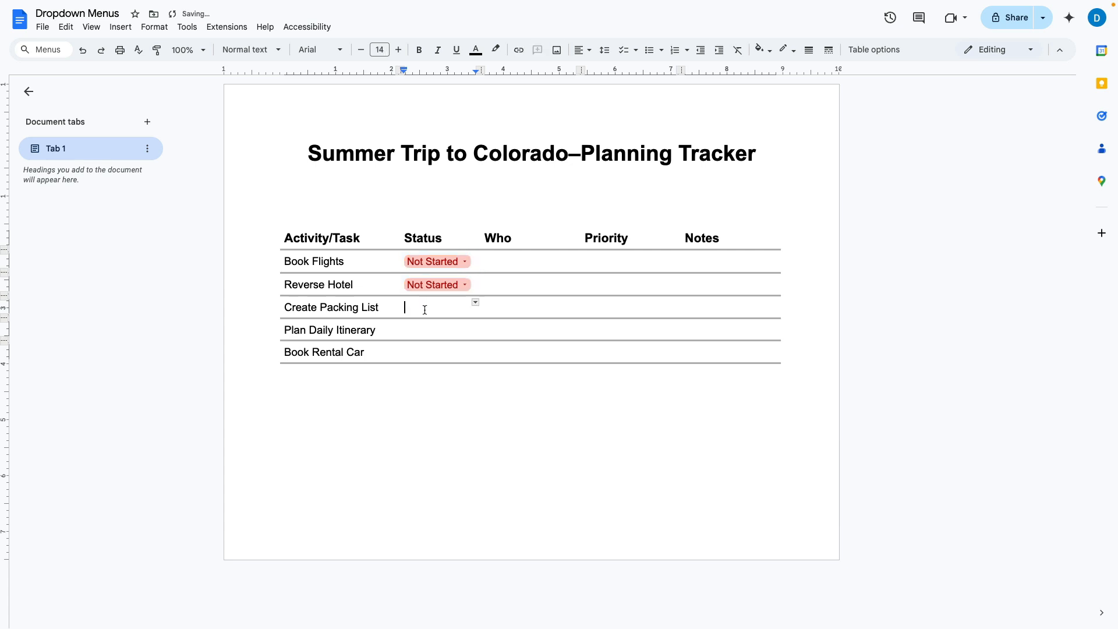
pyautogui.hotkey('ctrl', 'v')
pyautogui.click(425, 331)
pyautogui.hotkey('ctrl', 'v')
pyautogui.click(425, 353)
pyautogui.hotkey('ctrl', 'v')
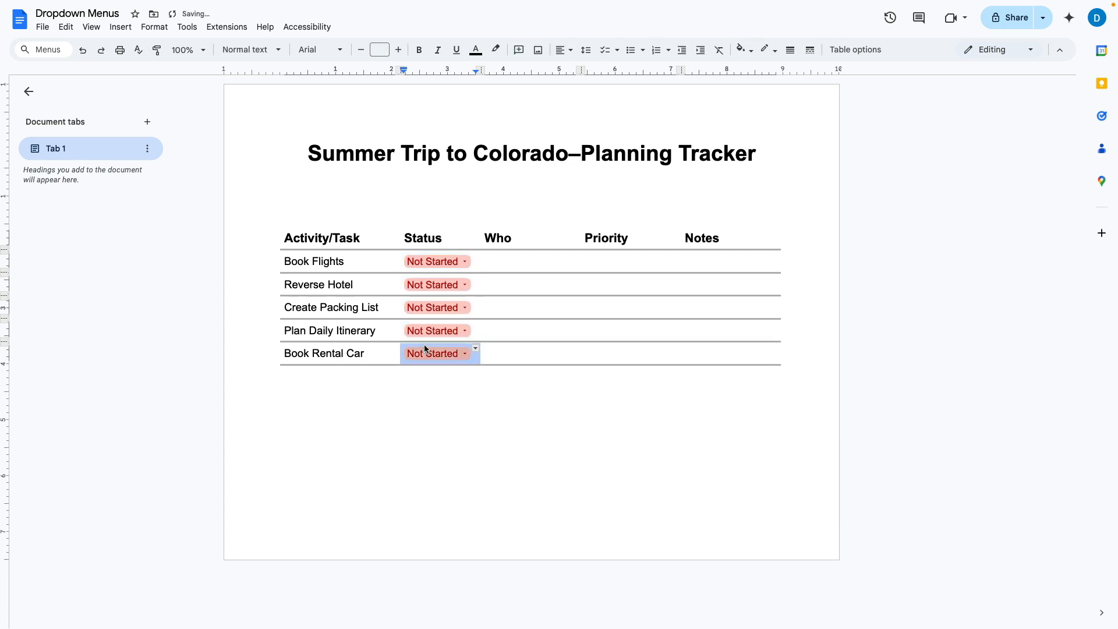
# Step: View the options of the Book Flights status dropdown and close it without changing the selection
pyautogui.click(465, 264)
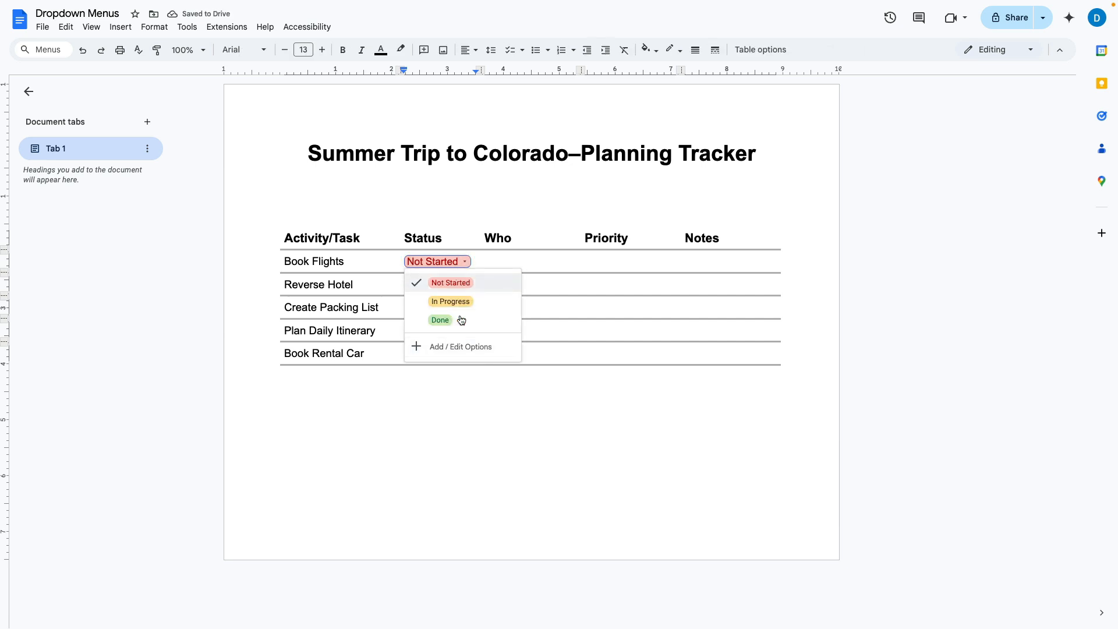
pyautogui.click(440, 392)
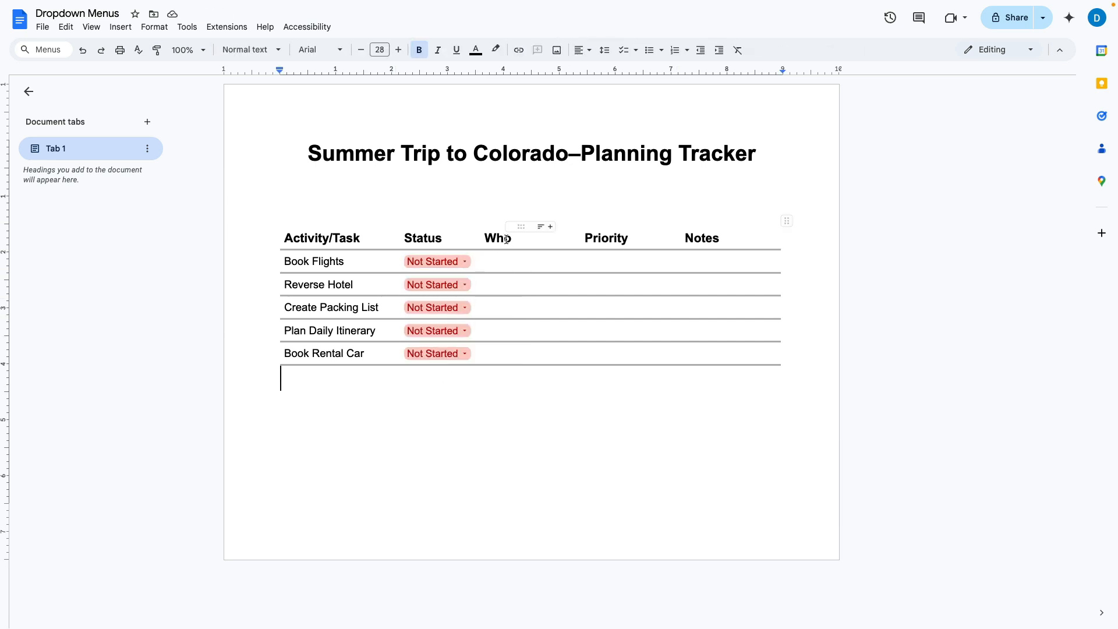
pyautogui.click(706, 263)
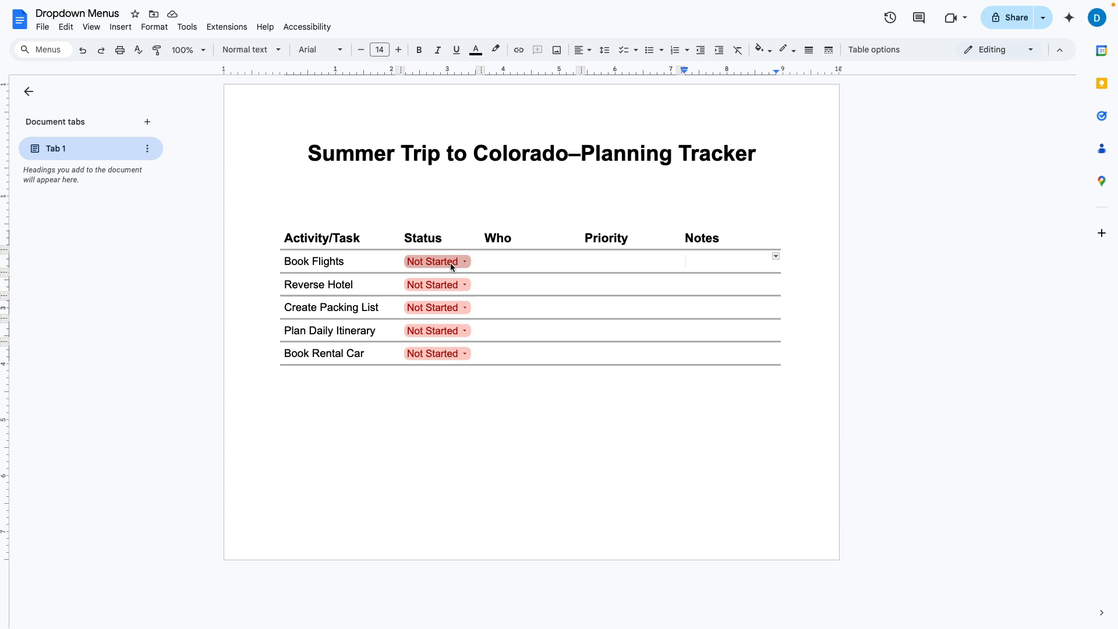
pyautogui.click(493, 257)
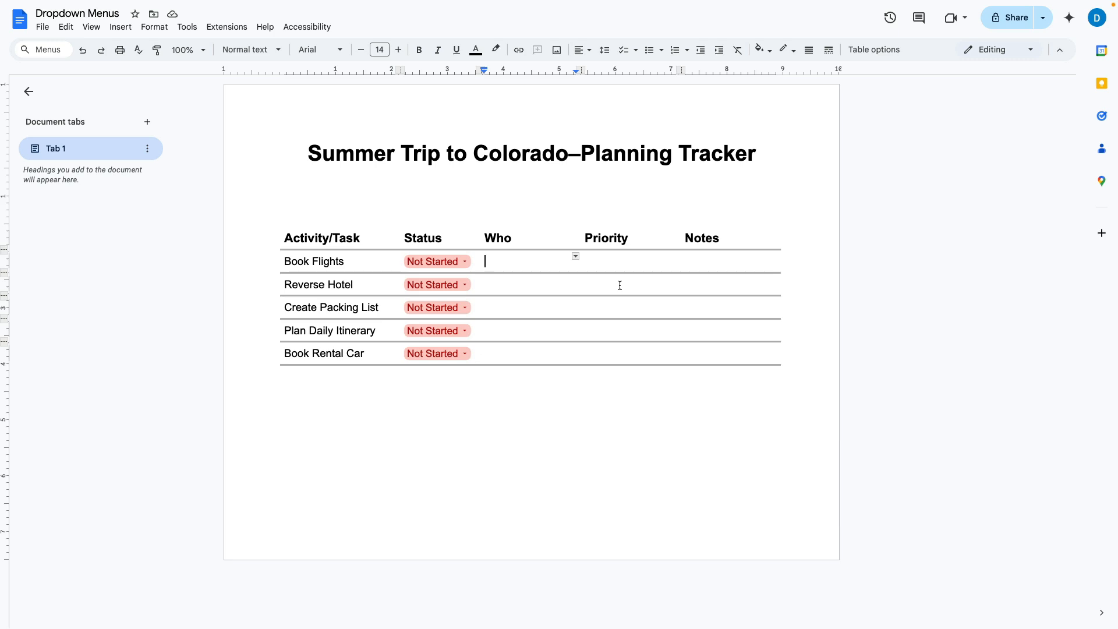
# Step: Set the status of Book Flights and Reverse Hotel to In Progress and of Create Packing List to Done
pyautogui.click(457, 262)
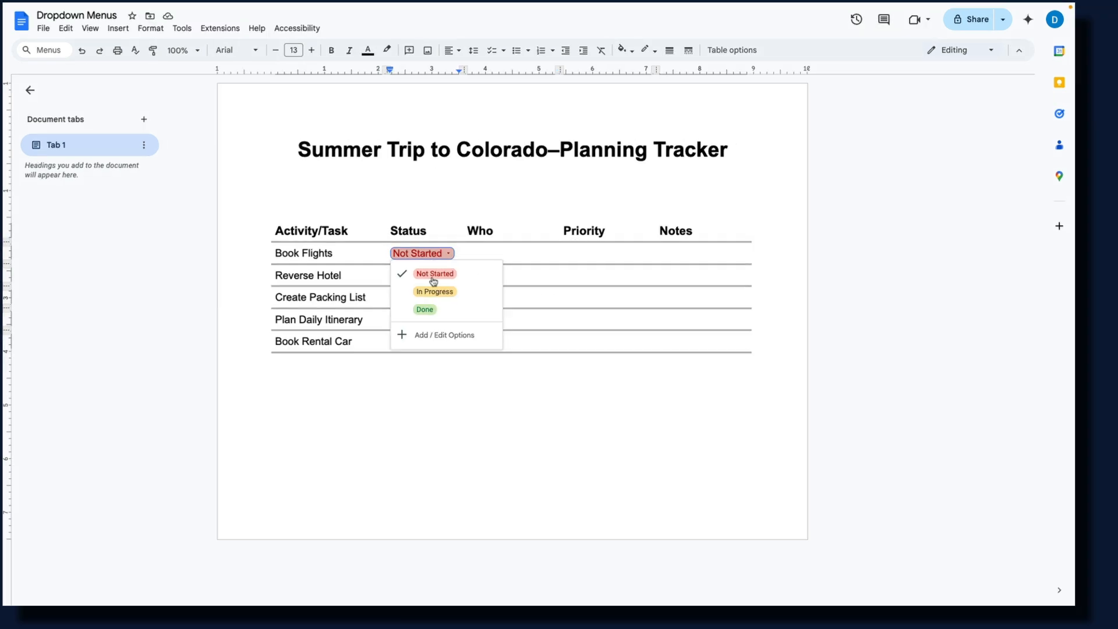
pyautogui.click(435, 291)
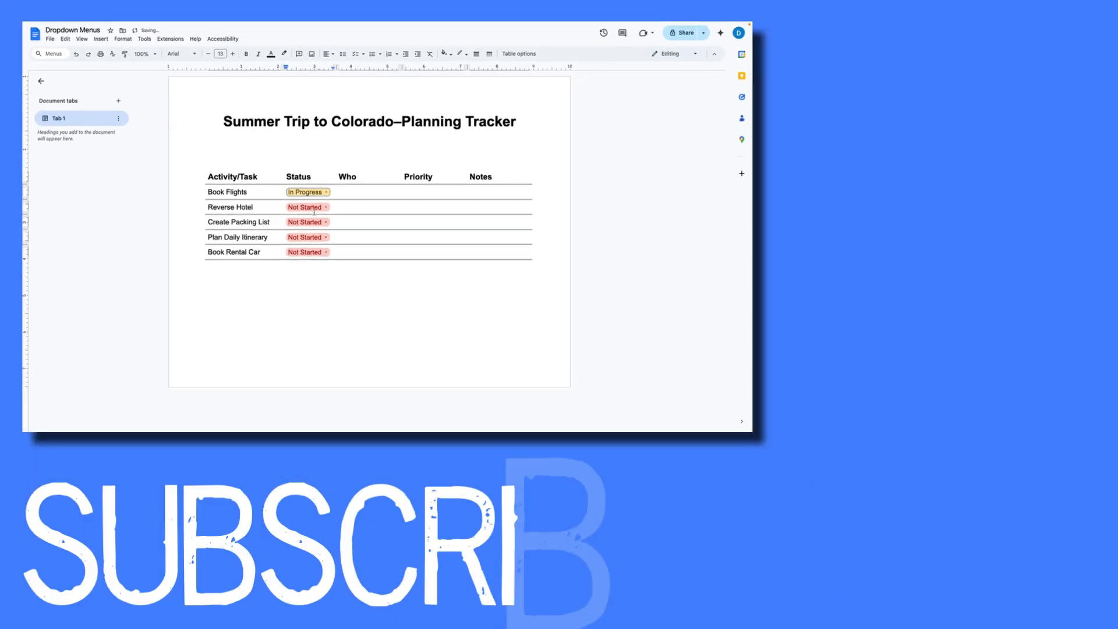
pyautogui.click(423, 276)
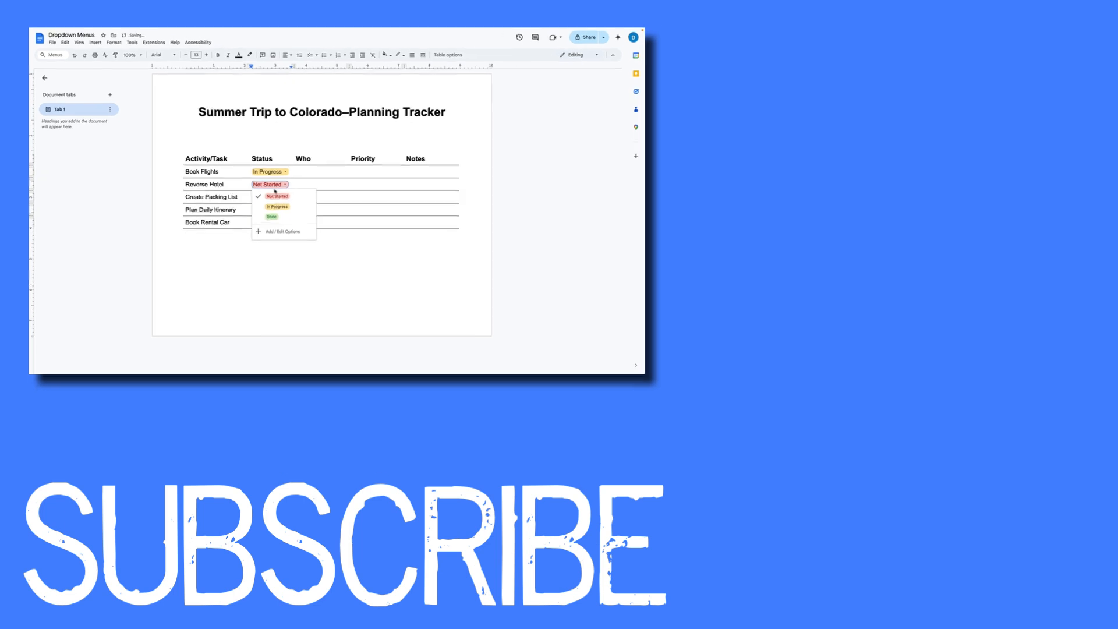
pyautogui.click(278, 207)
pyautogui.click(269, 197)
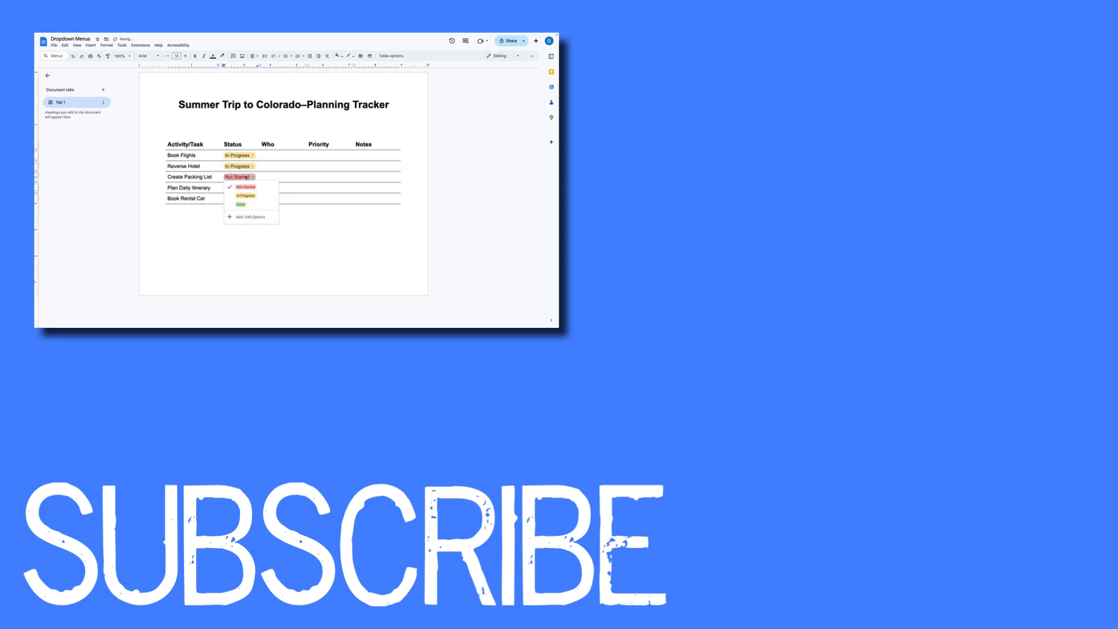
pyautogui.click(241, 205)
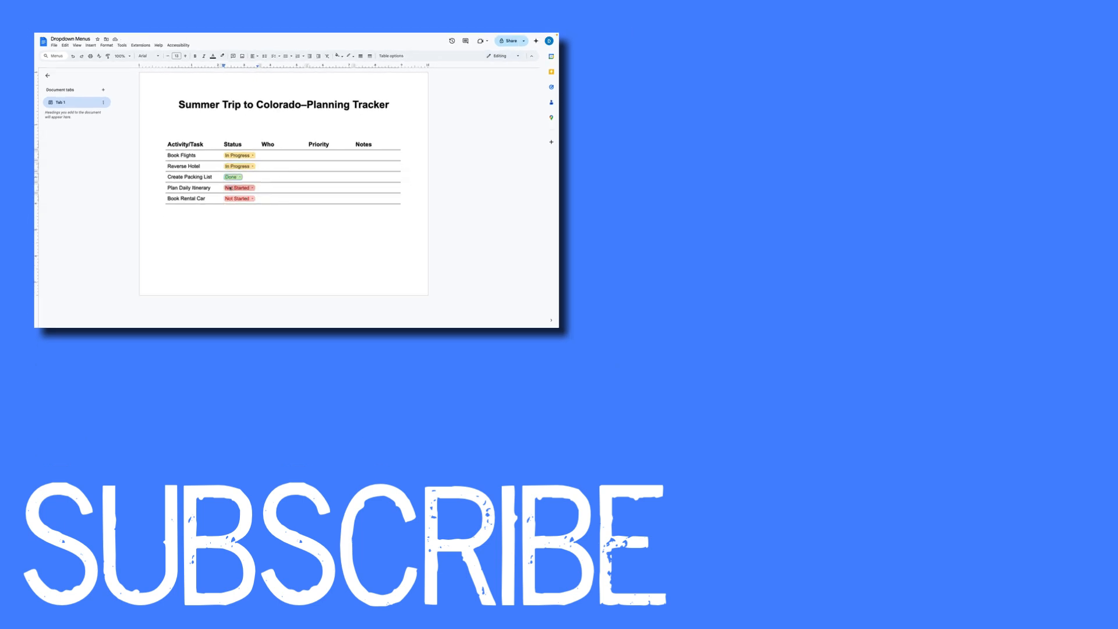